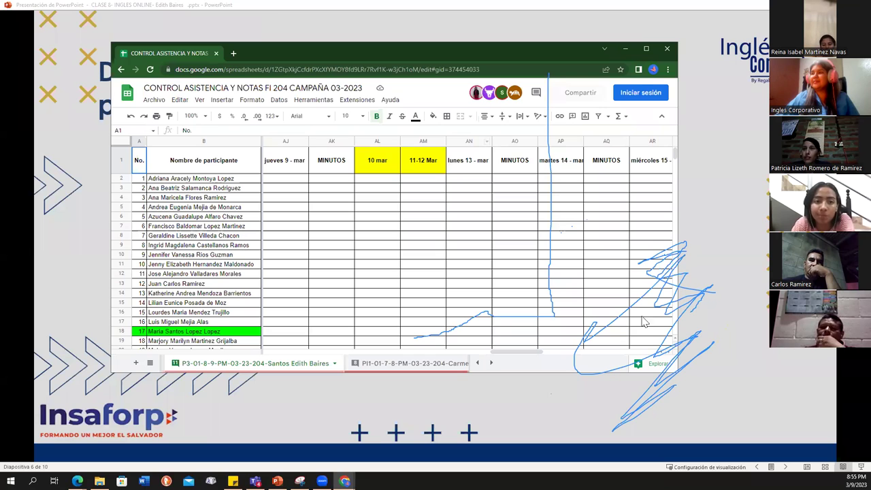
- Bring the slide show to the front and return to the slide about important places in your neighborhood
{"action": "left_click", "coordinate": [373, 25]}
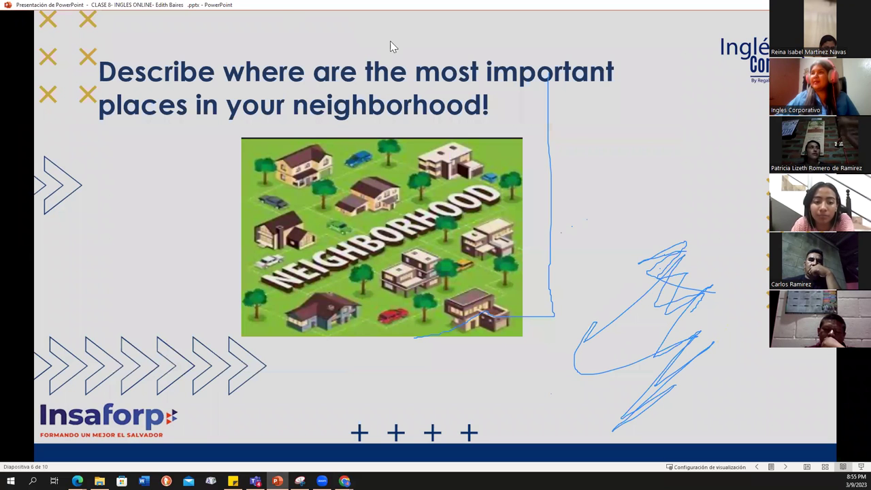
{"action": "left_click", "coordinate": [363, 27]}
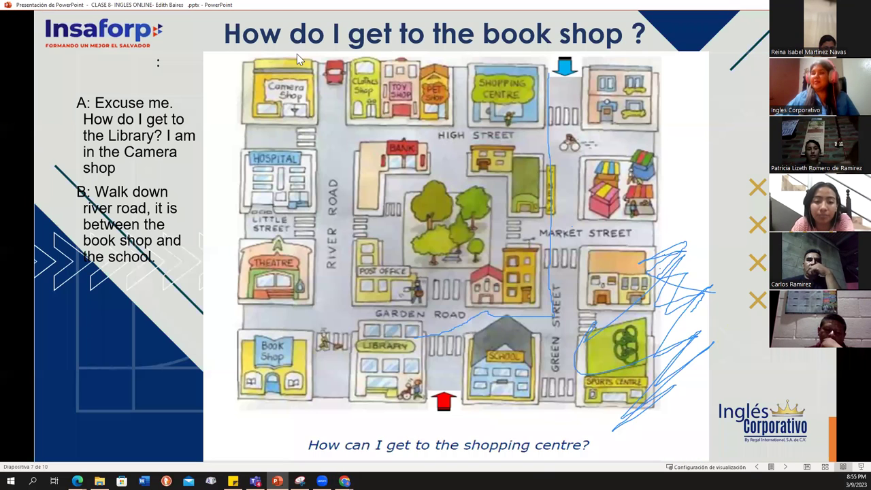
{"action": "key", "text": "Left"}
{"action": "left_click", "coordinate": [352, 25]}
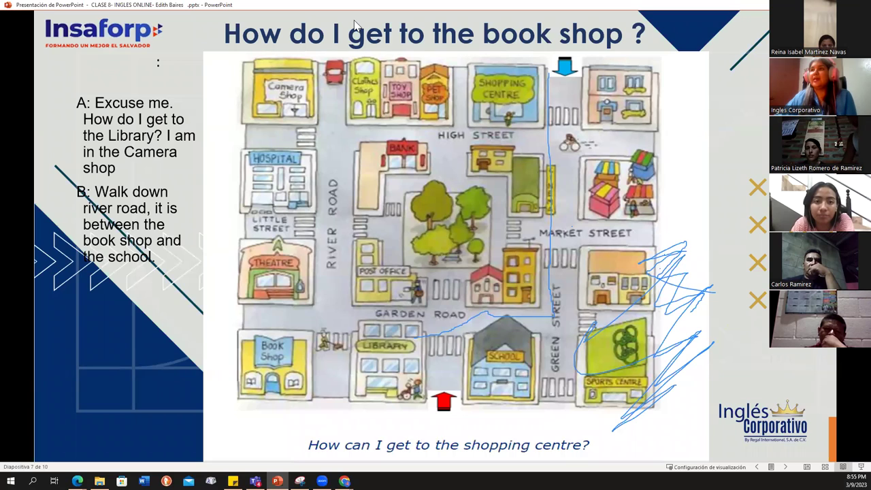
{"action": "key", "text": "Left"}
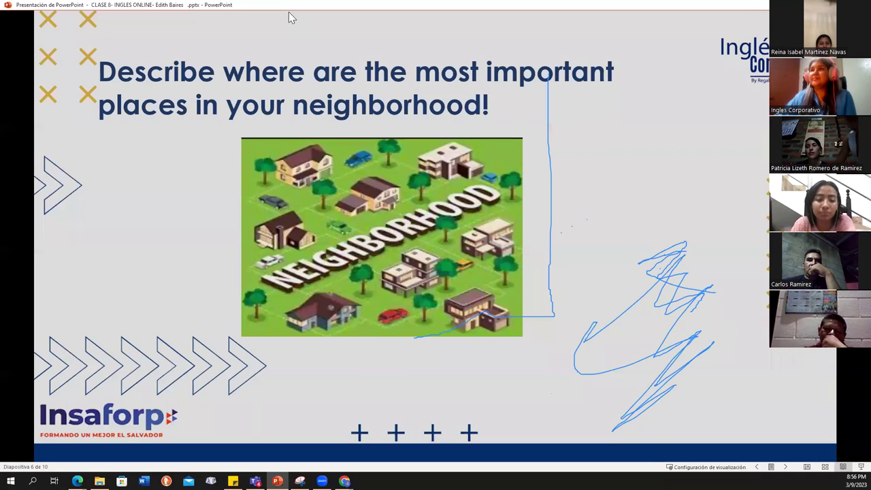
- Start zooming in on the neighborhood slide and clear the blue freehand annotations drawn over it
{"action": "right_click", "coordinate": [290, 11]}
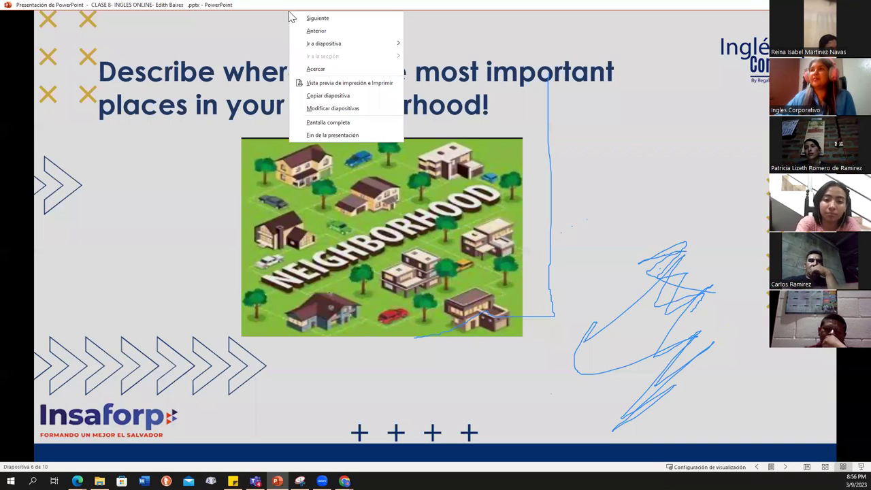
{"action": "left_click", "coordinate": [316, 69]}
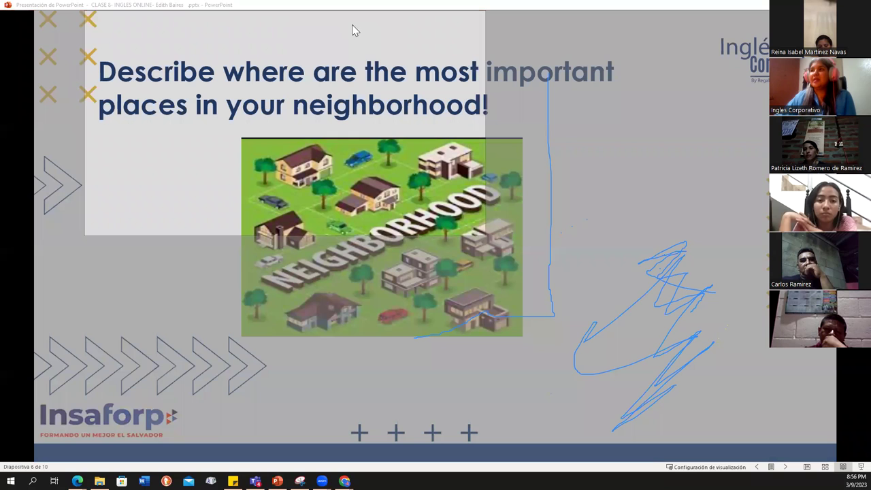
{"action": "left_click", "coordinate": [621, 304]}
{"action": "left_click", "coordinate": [518, 314]}
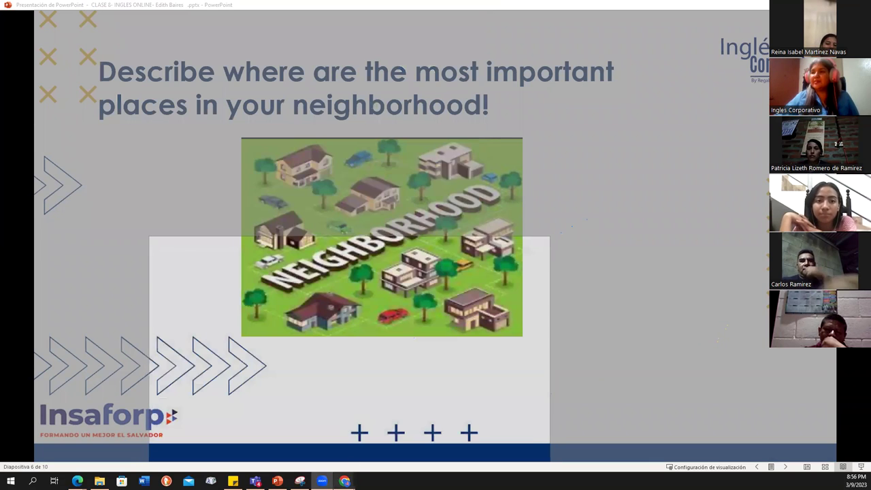
{"action": "mouse_move", "coordinate": [345, 480]}
{"action": "left_click", "coordinate": [376, 467]}
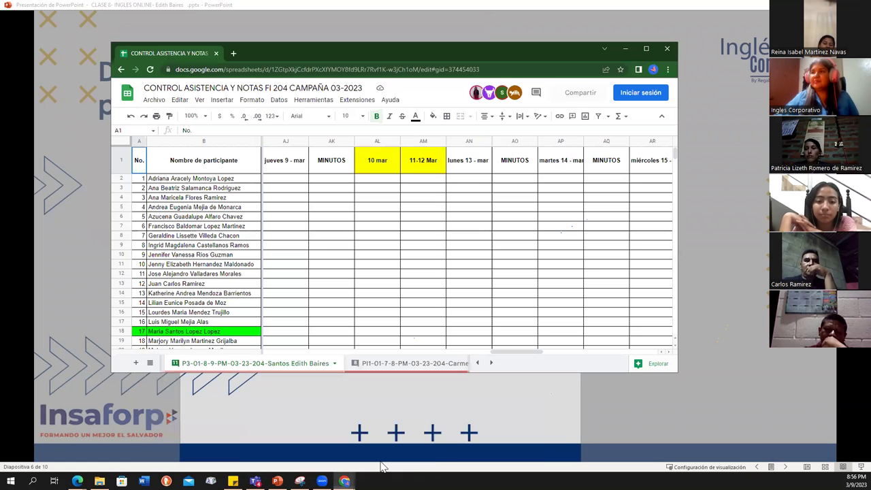
{"action": "left_click", "coordinate": [444, 388]}
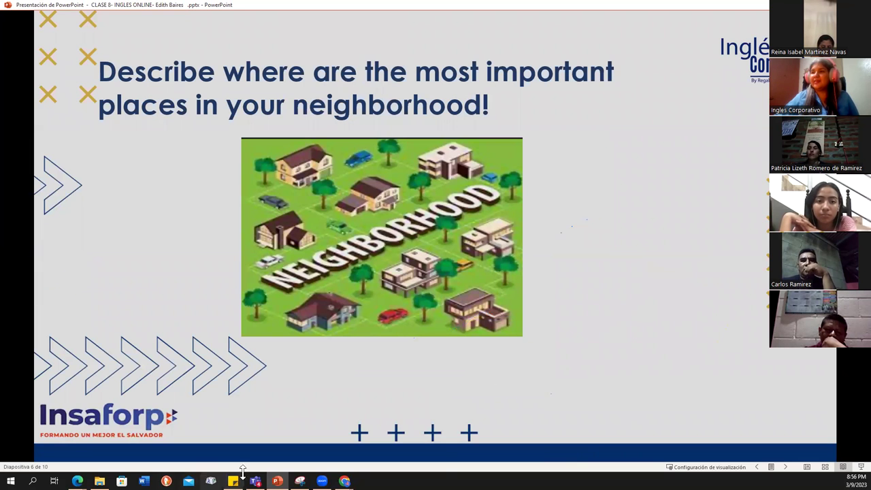
- Bring the attendance and grades spreadsheet to the front and enlarge its window so the full participant list fits
{"action": "mouse_move", "coordinate": [345, 481]}
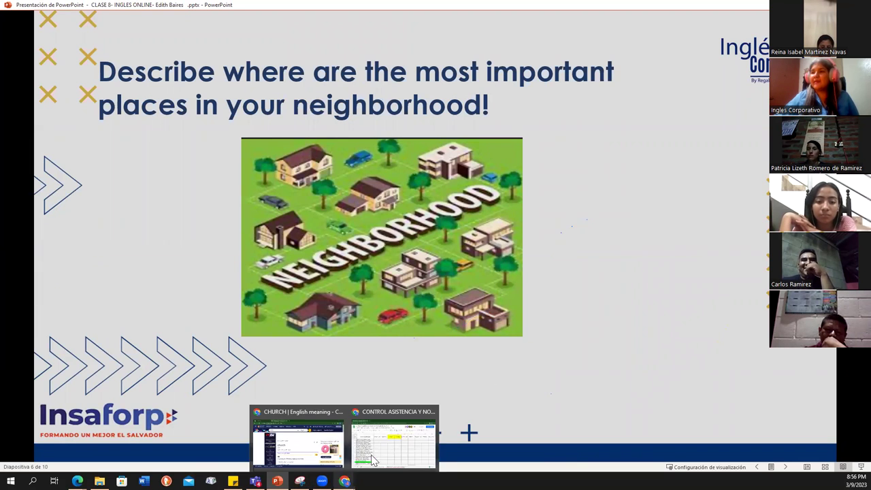
{"action": "left_click", "coordinate": [385, 441]}
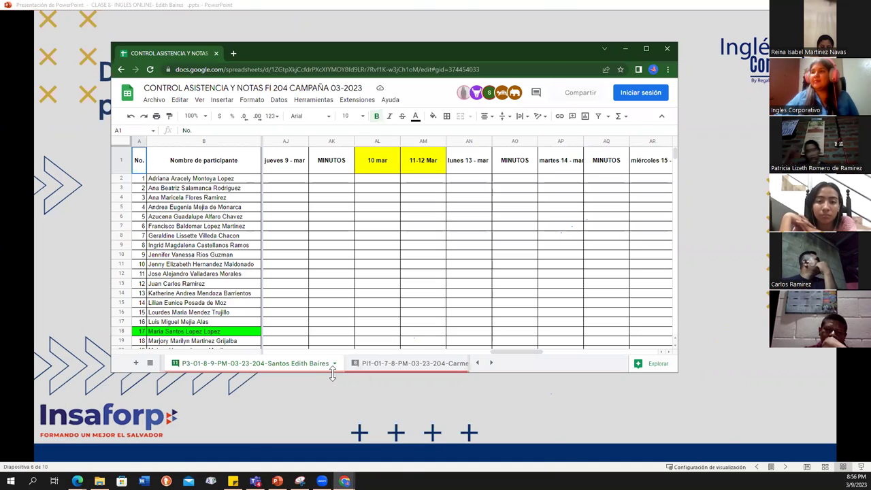
{"action": "left_click_drag", "start_coordinate": [333, 372], "coordinate": [333, 473]}
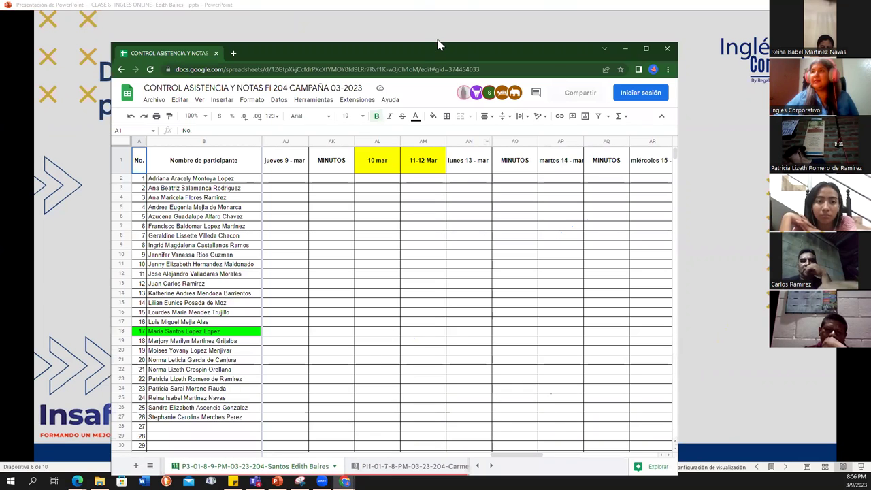
{"action": "left_click_drag", "start_coordinate": [435, 42], "coordinate": [436, 22]}
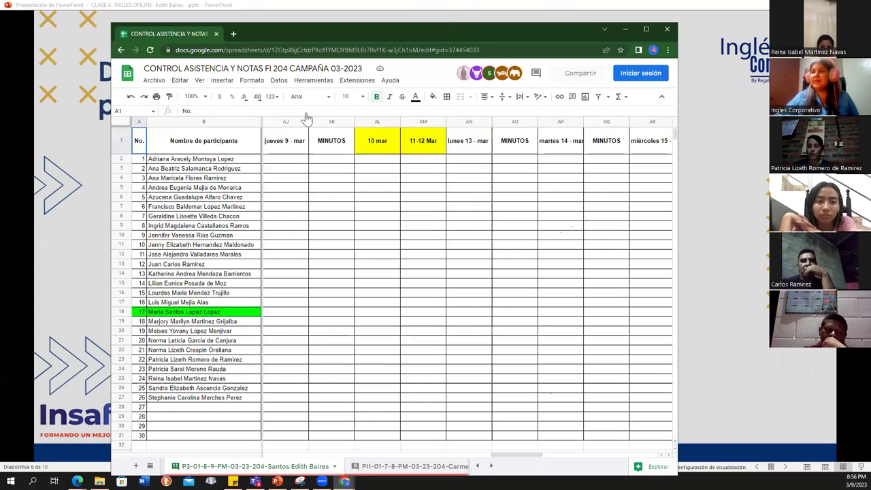
- Enter the "jueves 9 - mar" attendance for participants 1 to 4 in AJ2:AJ5 as 0, 1, 1, 1
{"action": "left_click", "coordinate": [294, 160]}
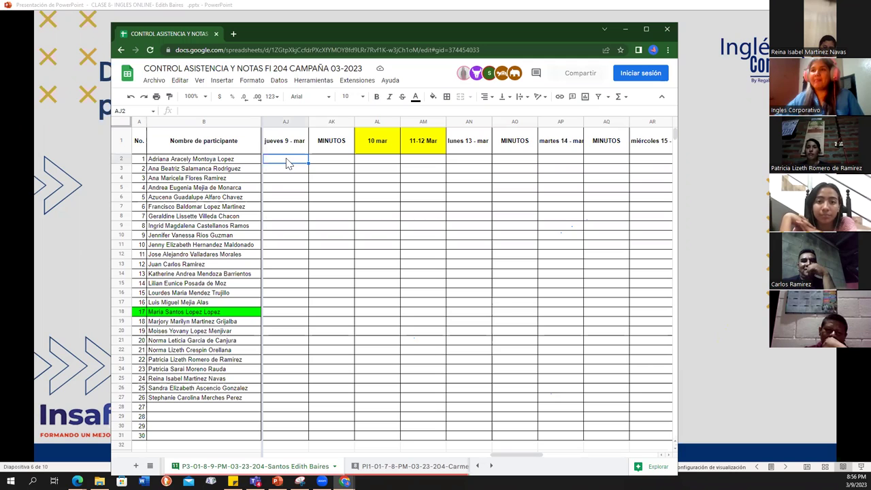
{"action": "type", "text": "1"}
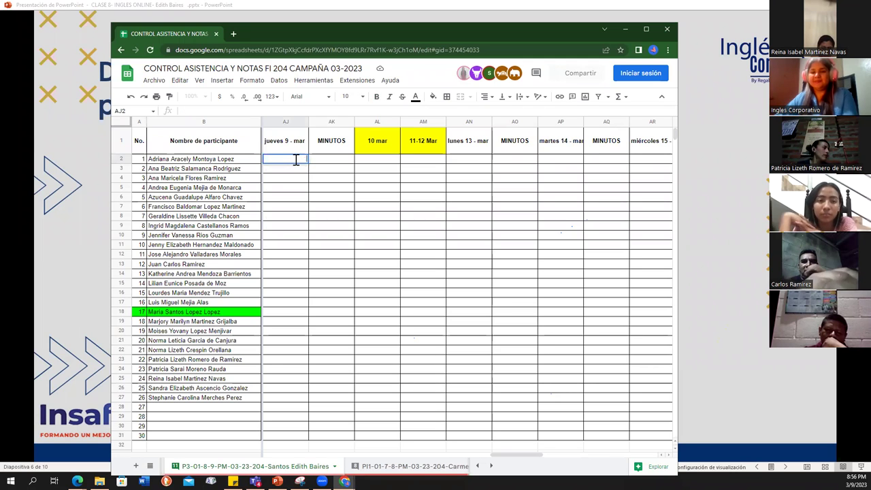
{"action": "key", "text": "BackSpace"}
{"action": "type", "text": "0"}
{"action": "key", "text": "Return"}
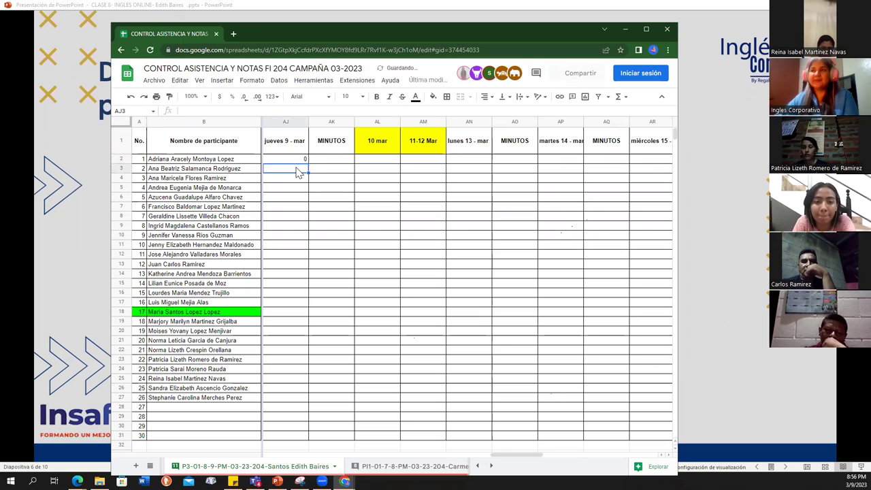
{"action": "type", "text": "1"}
{"action": "key", "text": "Return"}
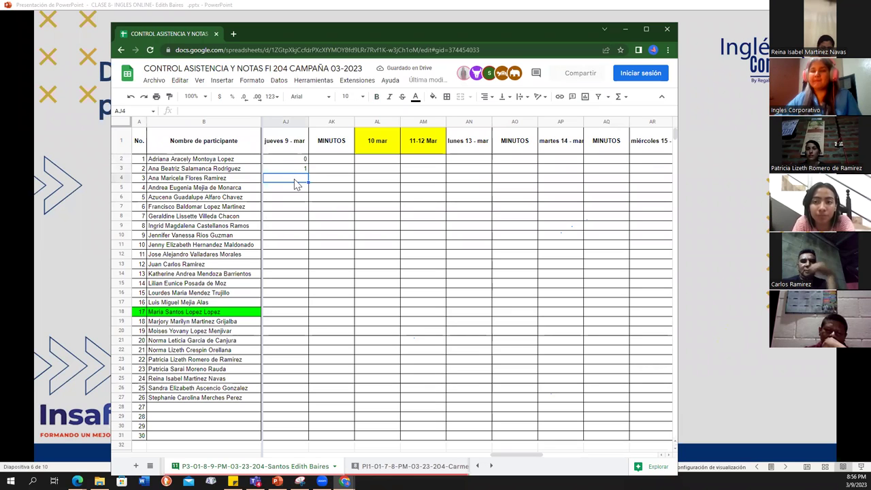
{"action": "type", "text": "1"}
{"action": "key", "text": "Return"}
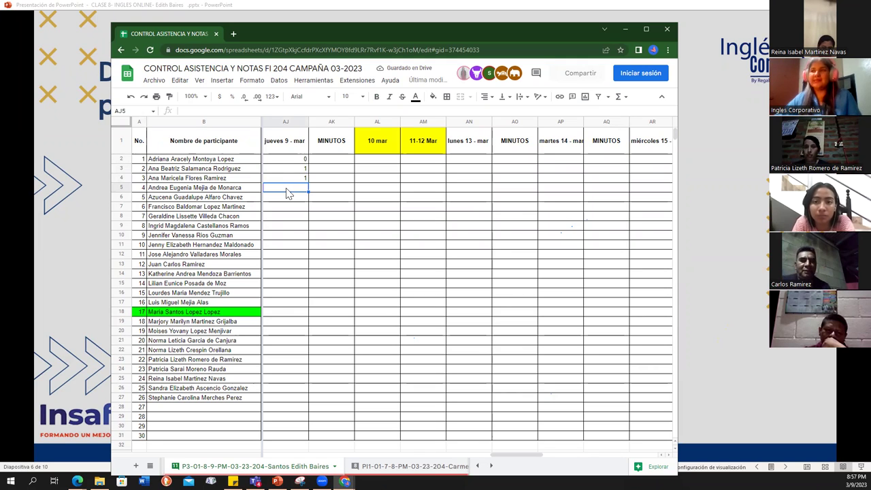
{"action": "type", "text": "1"}
{"action": "key", "text": "Return"}
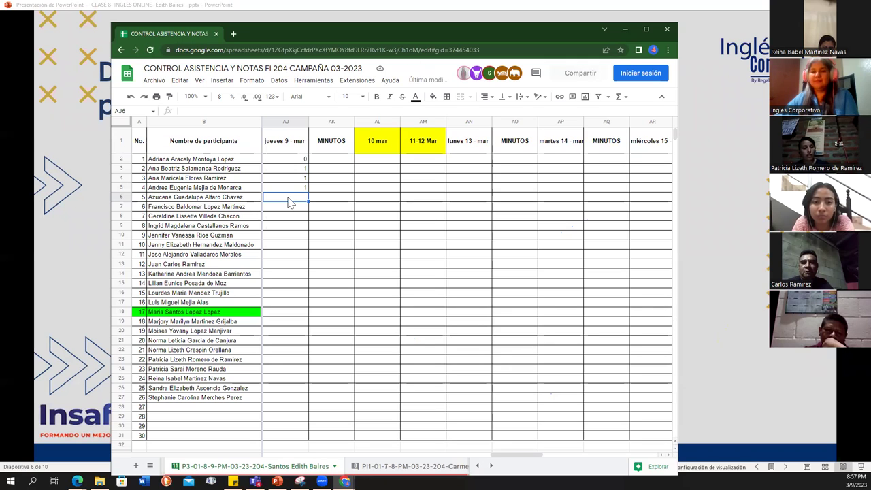
- Record the "jueves 9 - mar" attendance for participants 5 to 9 in AJ6:AJ10 as 0, 1, 1, 0, 0
{"action": "type", "text": "0"}
{"action": "key", "text": "Return"}
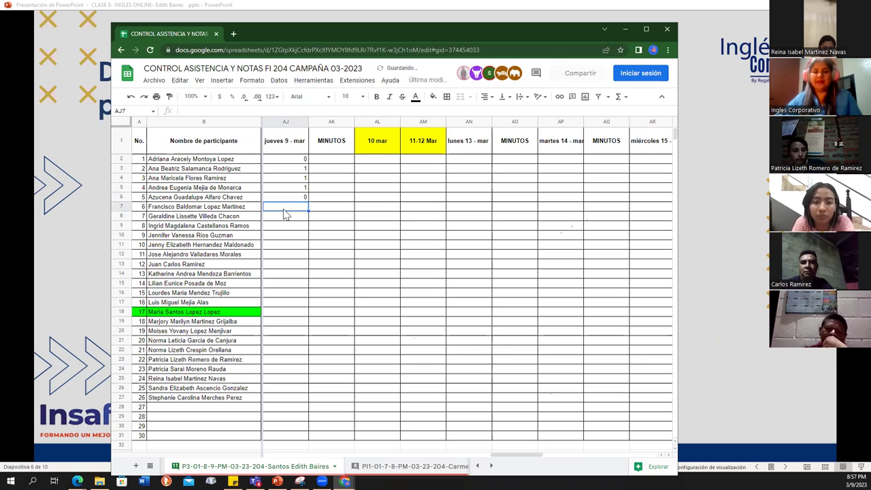
{"action": "type", "text": "1"}
{"action": "key", "text": "Return"}
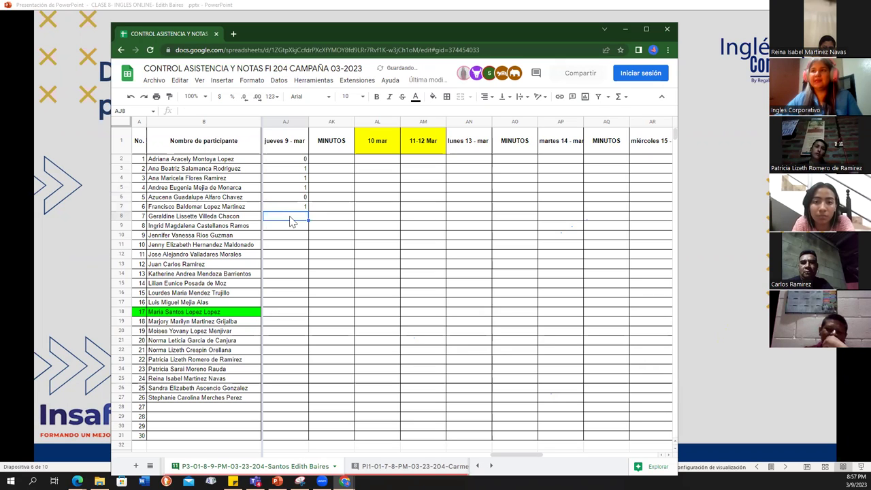
{"action": "type", "text": "1"}
{"action": "key", "text": "Return"}
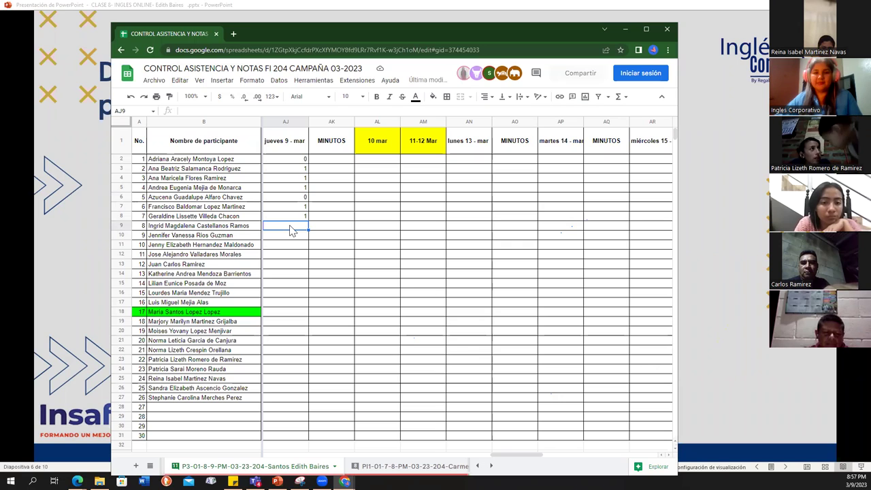
{"action": "type", "text": "0"}
{"action": "key", "text": "Return"}
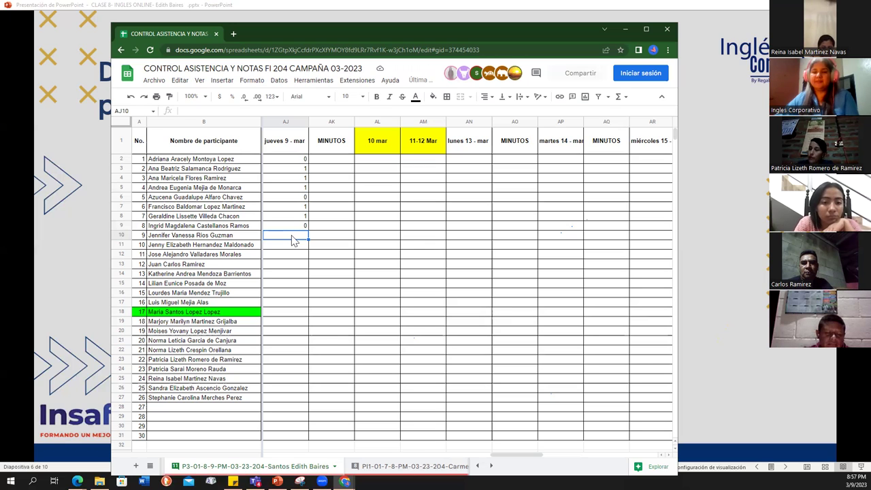
{"action": "type", "text": "0"}
{"action": "key", "text": "Return"}
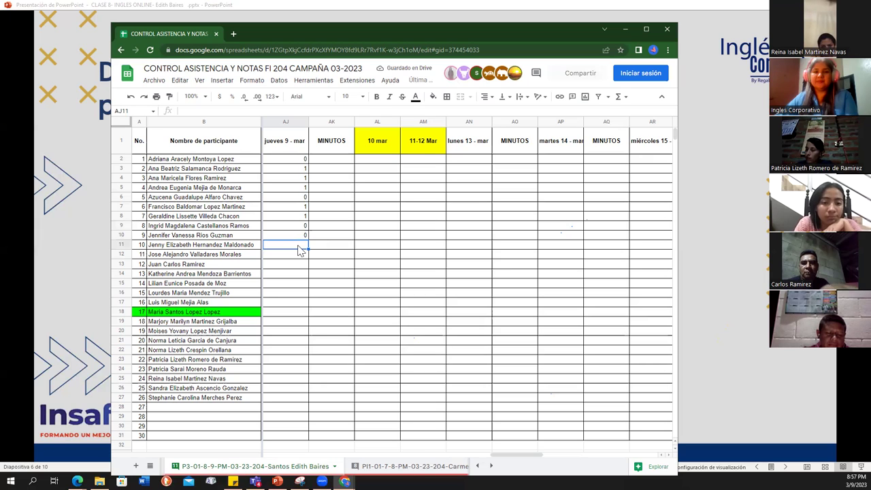
- Mark participants 10 to 13 with 1 in the "jueves 9 - mar" attendance column, cells AJ11:AJ14
{"action": "type", "text": "0"}
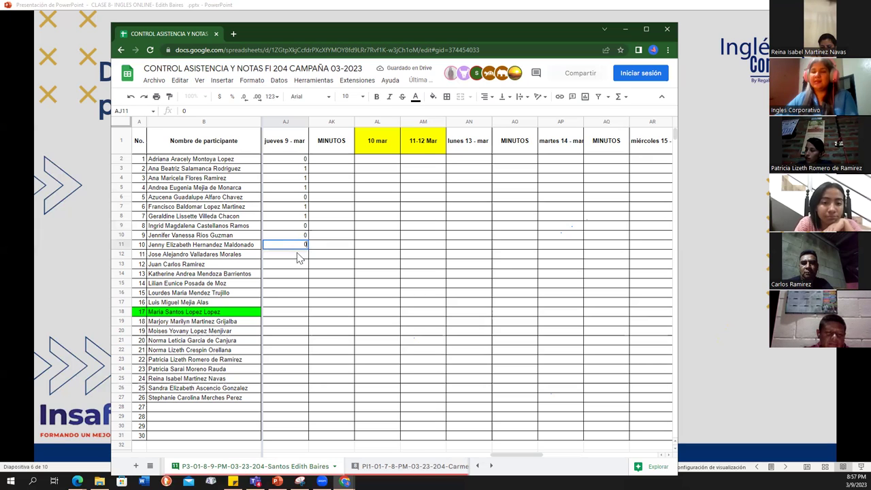
{"action": "key", "text": "BackSpace"}
{"action": "type", "text": "1"}
{"action": "key", "text": "Return"}
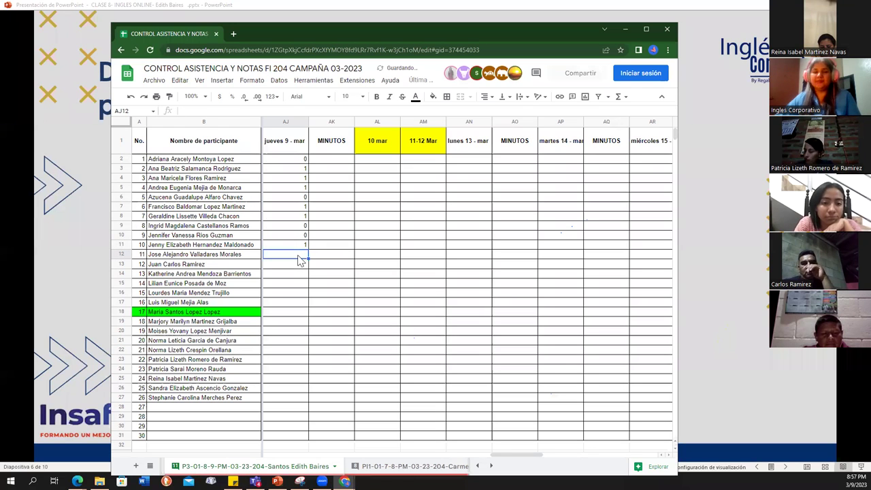
{"action": "type", "text": "1"}
{"action": "key", "text": "Return"}
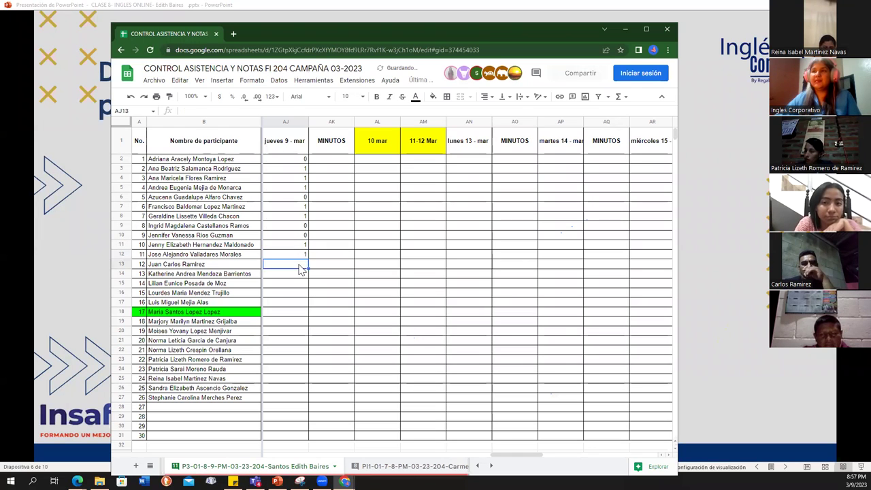
{"action": "type", "text": "1"}
{"action": "key", "text": "Return"}
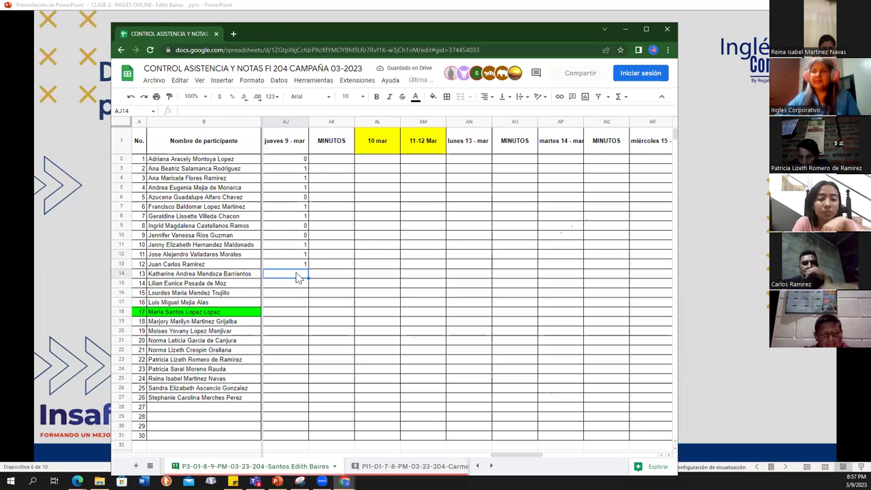
{"action": "key", "text": "Return"}
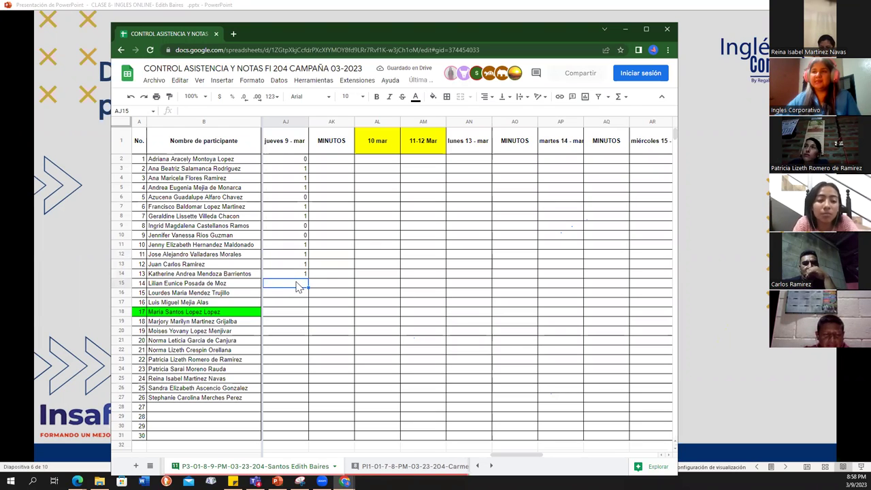
- Mark participants 14 to 17 with 1 in the "jueves 9 - mar" attendance column, cells AJ15:AJ18
{"action": "type", "text": "1"}
{"action": "key", "text": "Return"}
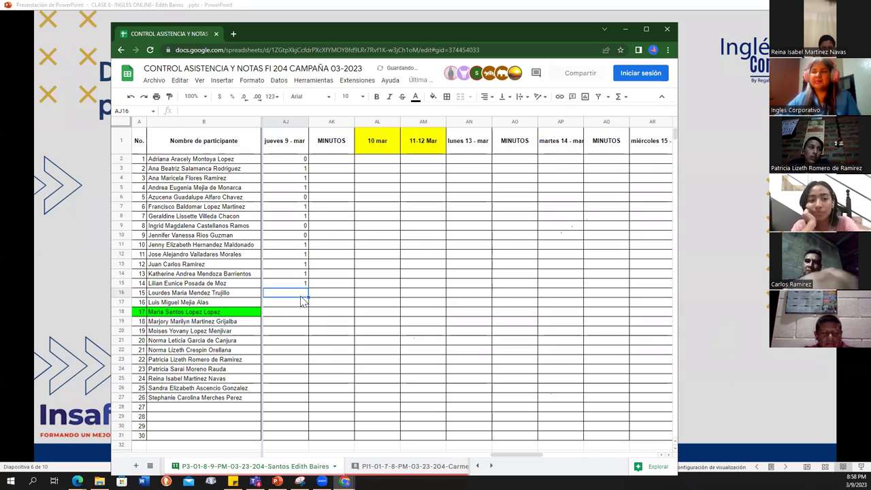
{"action": "type", "text": "1"}
{"action": "key", "text": "Return"}
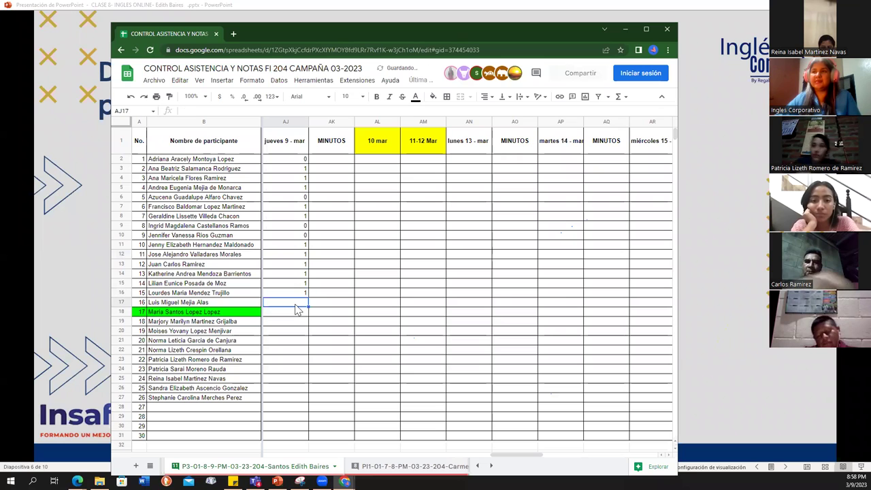
{"action": "type", "text": "1"}
{"action": "key", "text": "Return"}
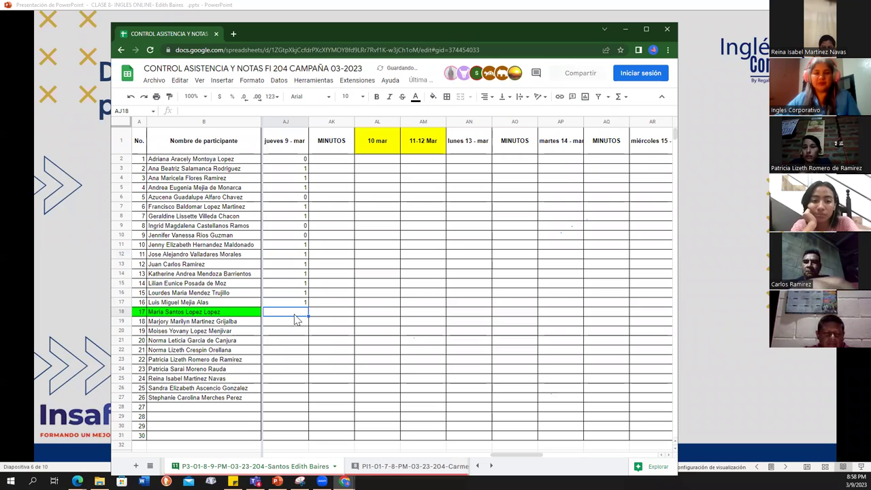
{"action": "type", "text": "1"}
{"action": "key", "text": "Return"}
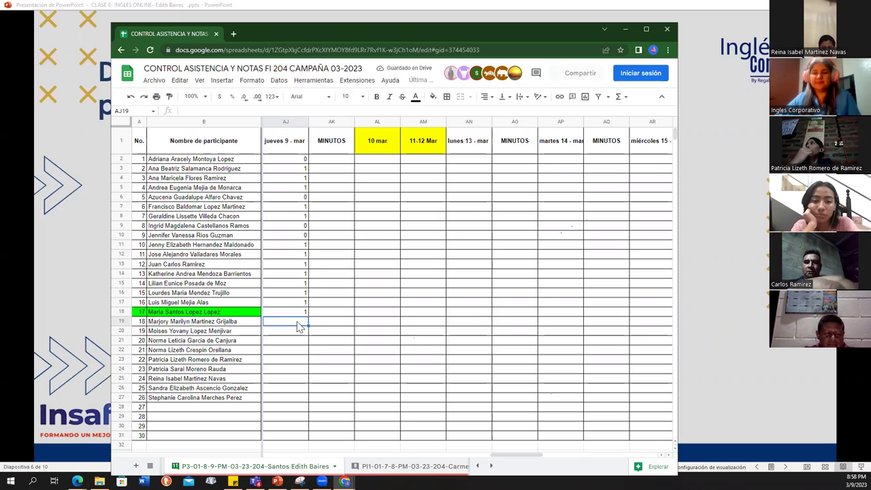
- Mark participants 18 to 20 with 0 in the "jueves 9 - mar" attendance column, cells AJ19:AJ21
{"action": "type", "text": "0"}
{"action": "key", "text": "Return"}
{"action": "type", "text": "0"}
{"action": "key", "text": "Return"}
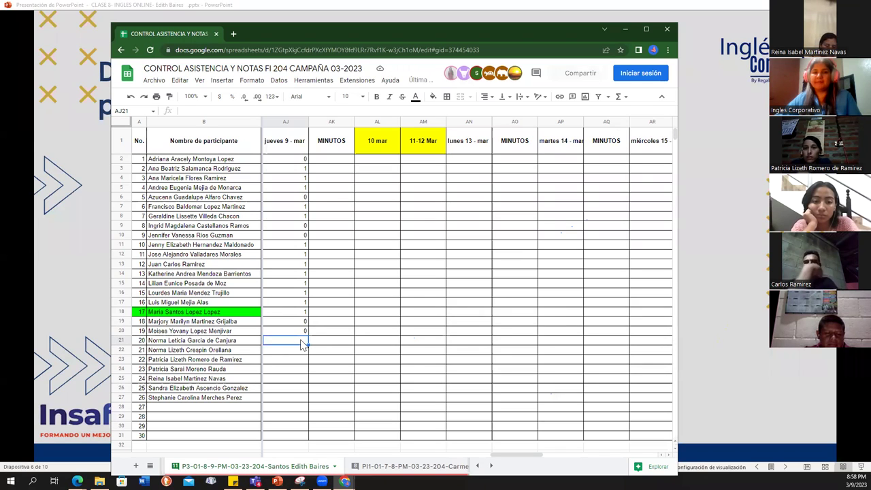
{"action": "type", "text": "0"}
{"action": "key", "text": "Return"}
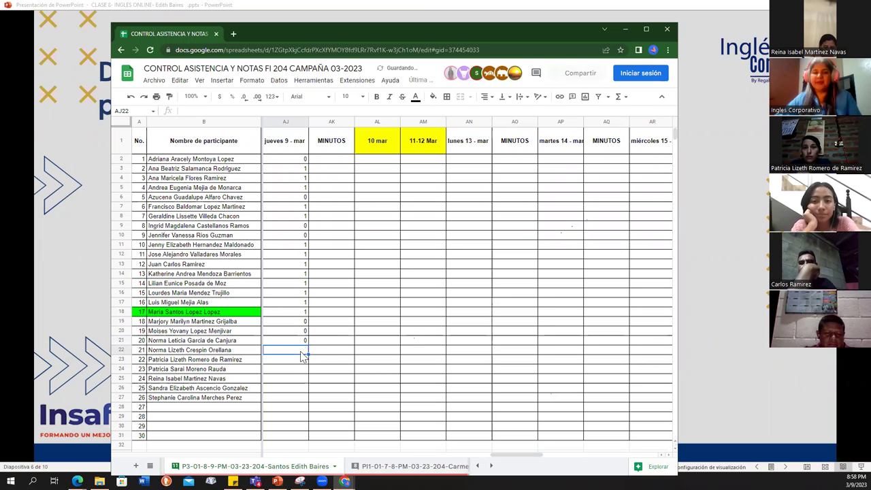
- Record the "jueves 9 - mar" attendance for participants 21 to 23 in AJ22:AJ24 as 1, 1, 0
{"action": "type", "text": "1"}
{"action": "key", "text": "Return"}
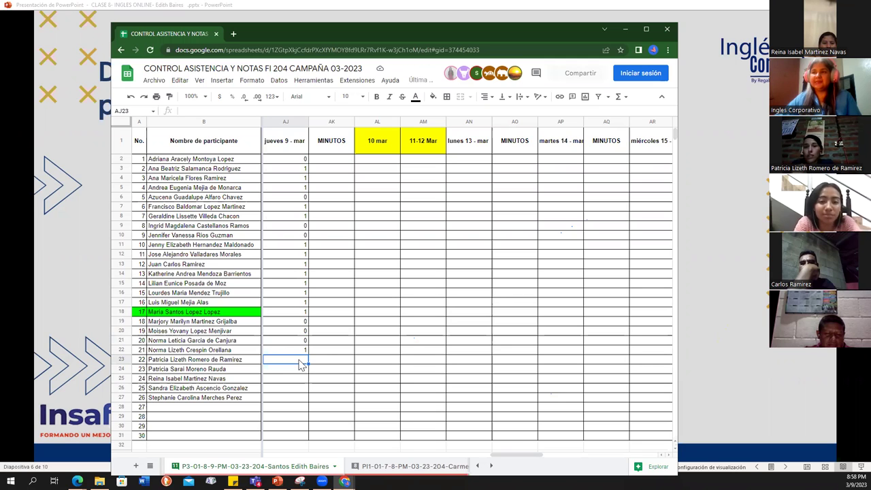
{"action": "type", "text": "1"}
{"action": "key", "text": "Return"}
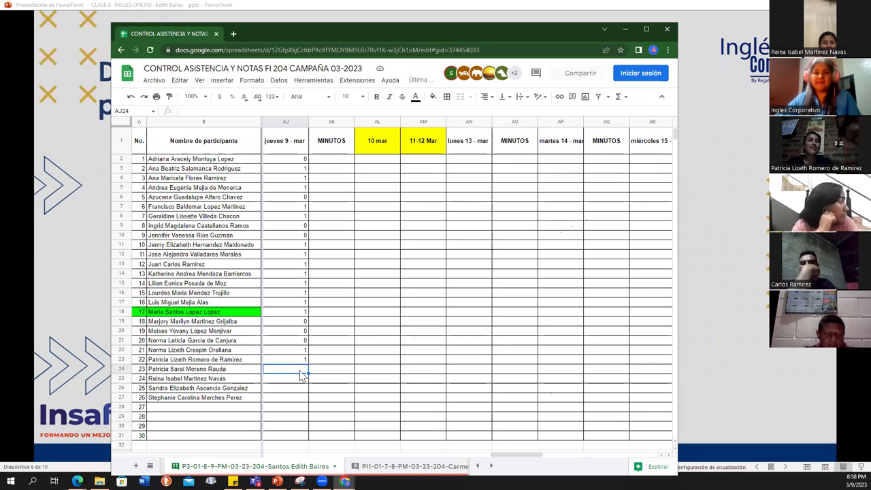
{"action": "type", "text": "0"}
{"action": "key", "text": "Return"}
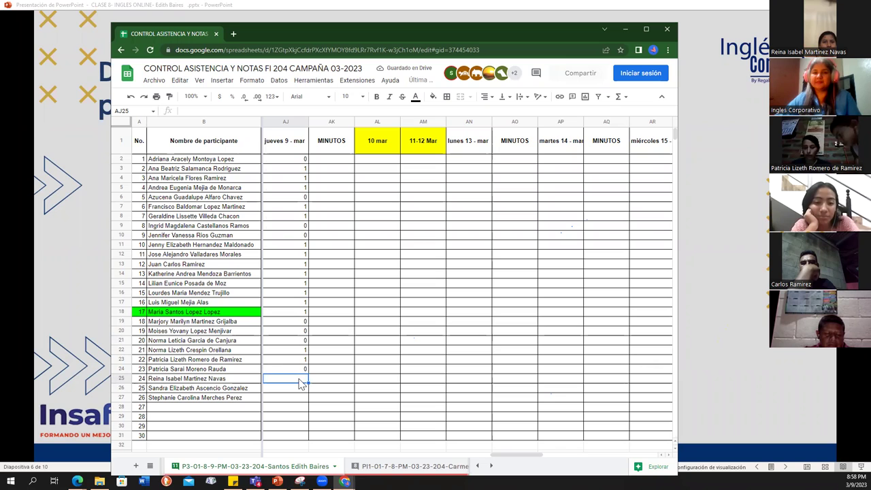
- Mark participants 24 to 26 with 1 in the "jueves 9 - mar" attendance column, cells AJ25:AJ27
{"action": "type", "text": "1"}
{"action": "key", "text": "Return"}
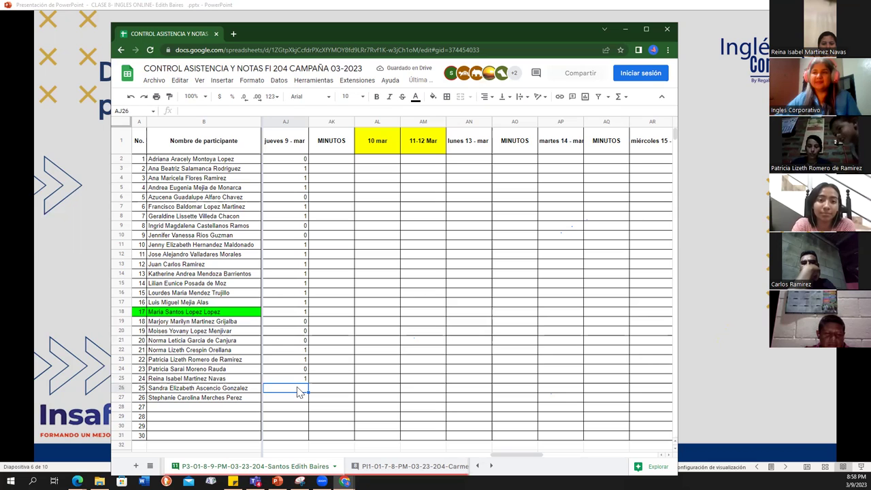
{"action": "type", "text": "1"}
{"action": "key", "text": "Return"}
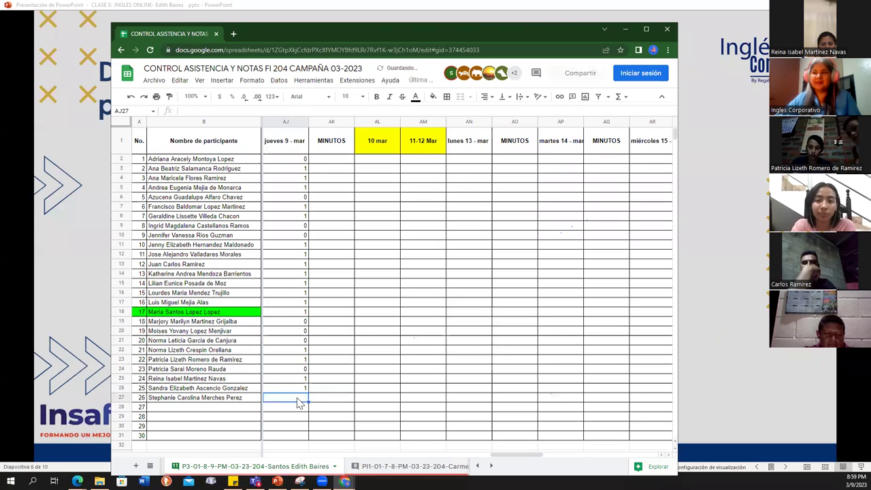
{"action": "type", "text": "1"}
{"action": "left_click", "coordinate": [344, 389]}
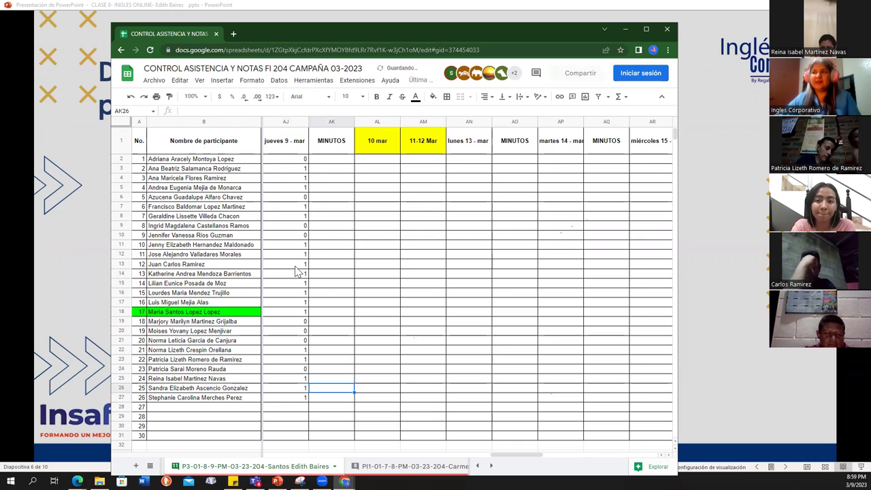